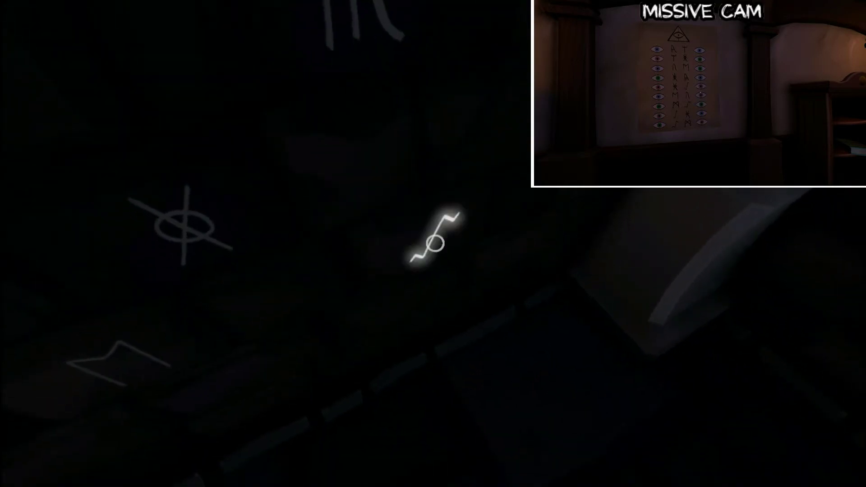
# Step: Select the rune on the wall that matches your partner's description
pyautogui.click(435, 244)
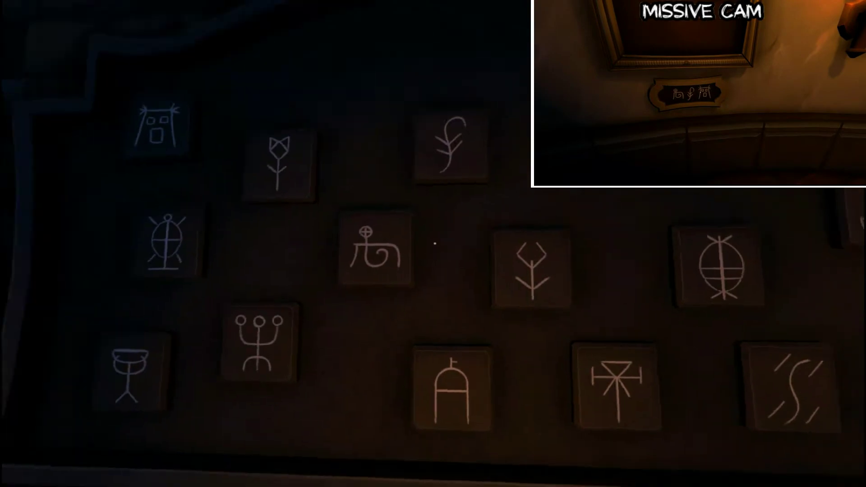
# Step: Take symbol tiles from the wall, including the feather, and fit them into the painting's slots
pyautogui.click(434, 244)
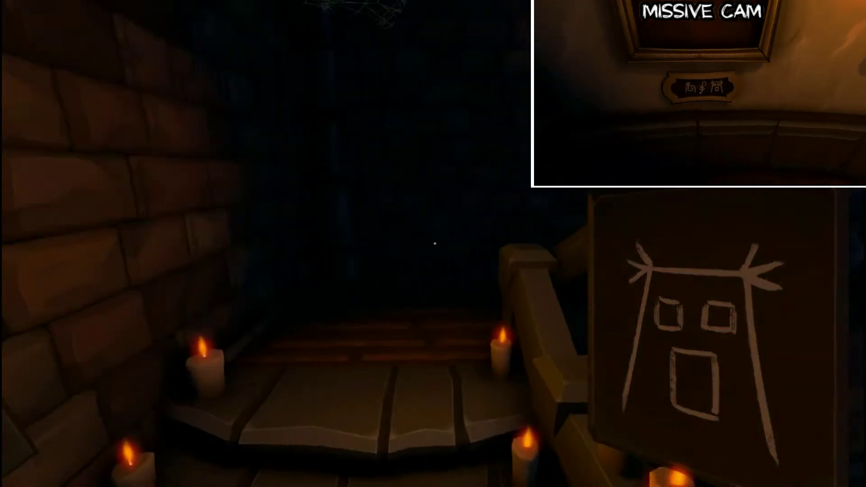
pyautogui.click(435, 243)
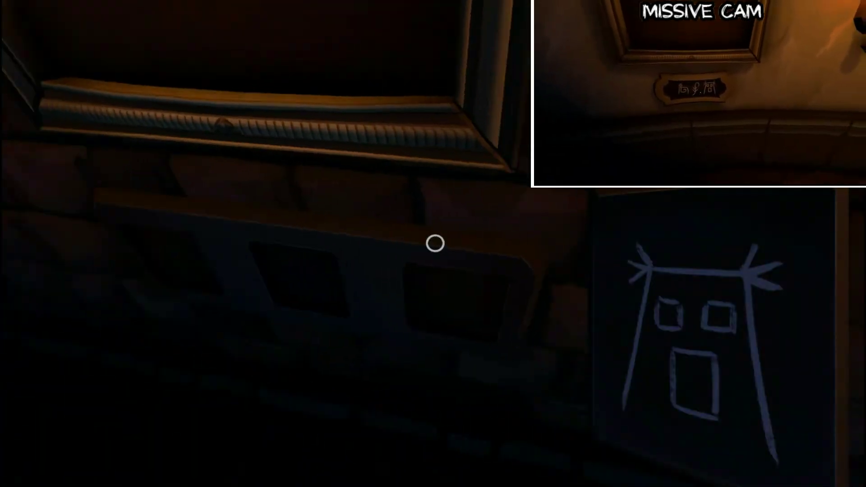
pyautogui.click(435, 243)
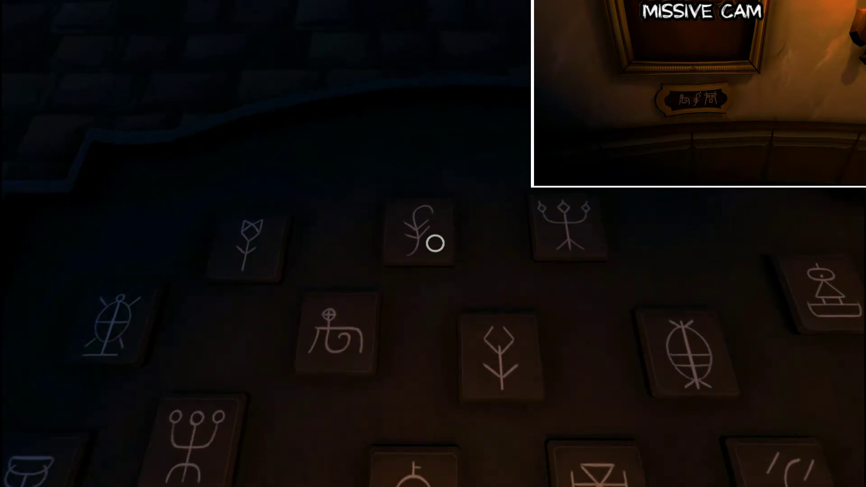
pyautogui.click(434, 243)
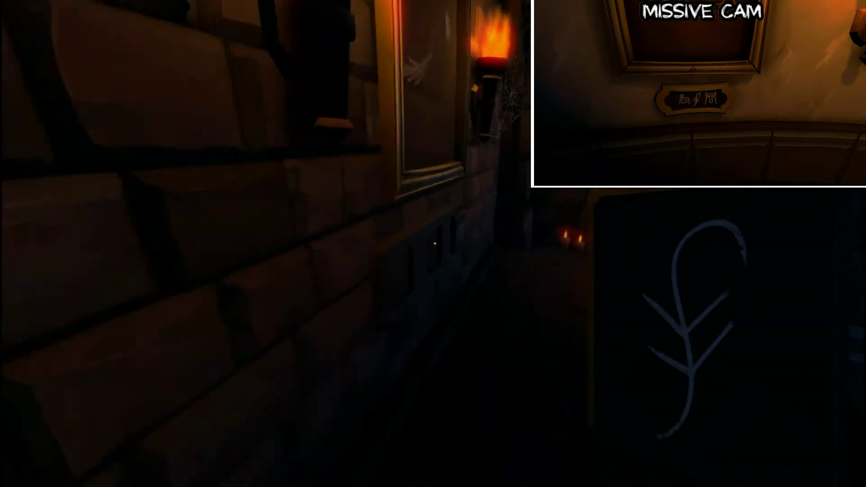
pyautogui.click(435, 243)
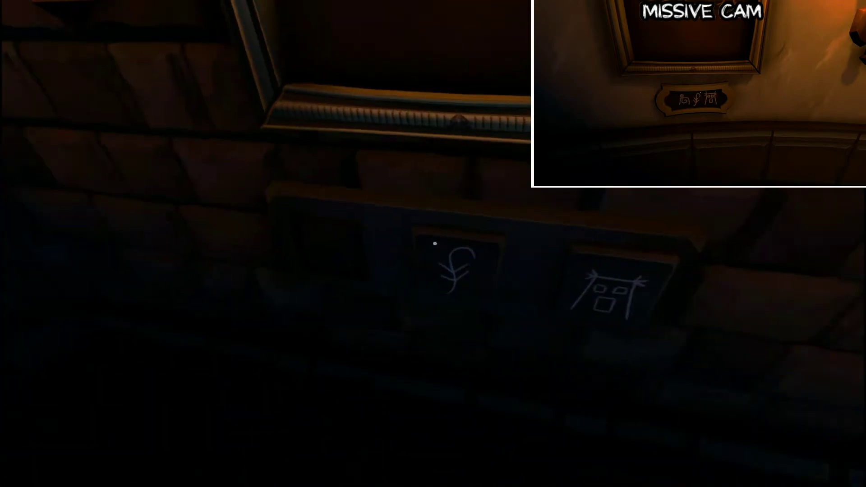
pyautogui.click(435, 243)
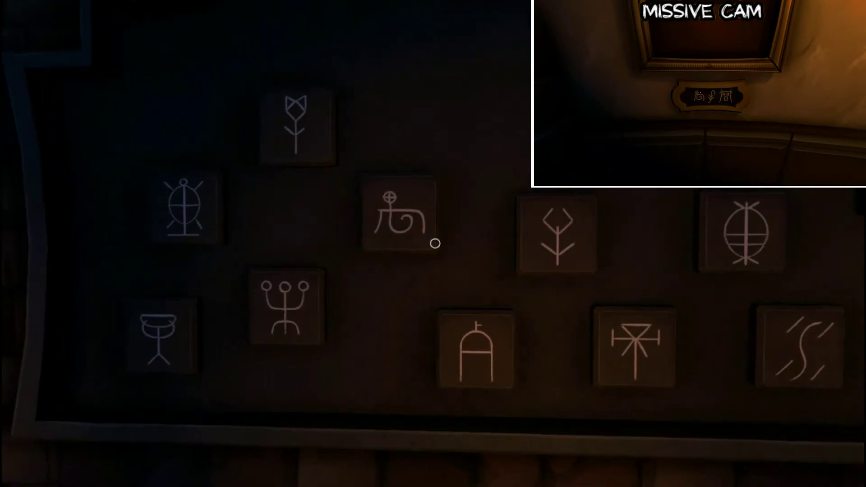
# Step: Place the hooked symbol tile into the last empty slot under the painting
pyautogui.click(434, 244)
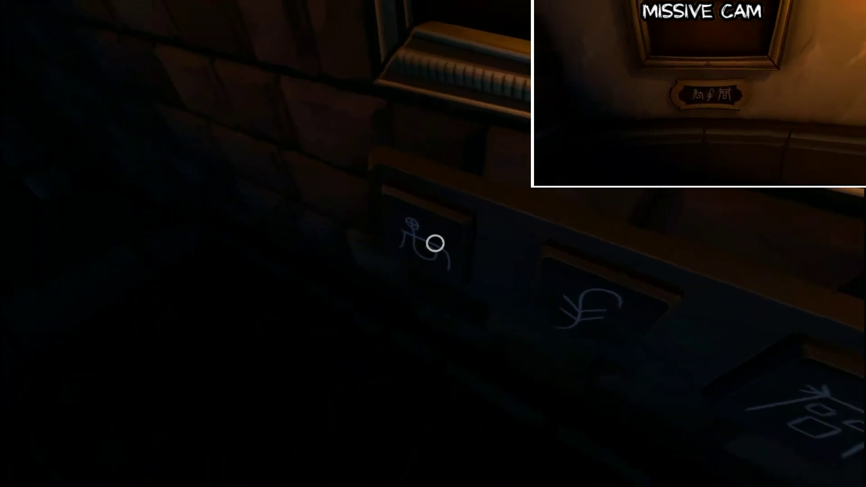
pyautogui.click(435, 244)
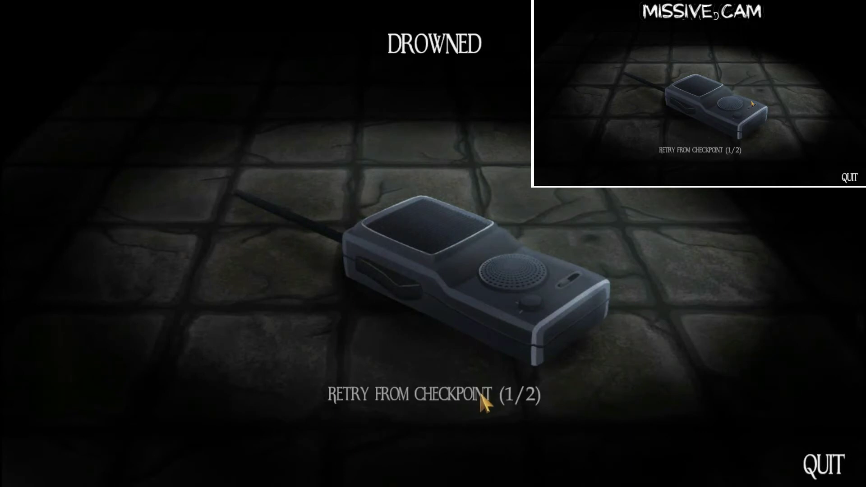
# Step: Retry from the checkpoint on the DROWNED screen and walk forward in the corridor
pyautogui.click(498, 237)
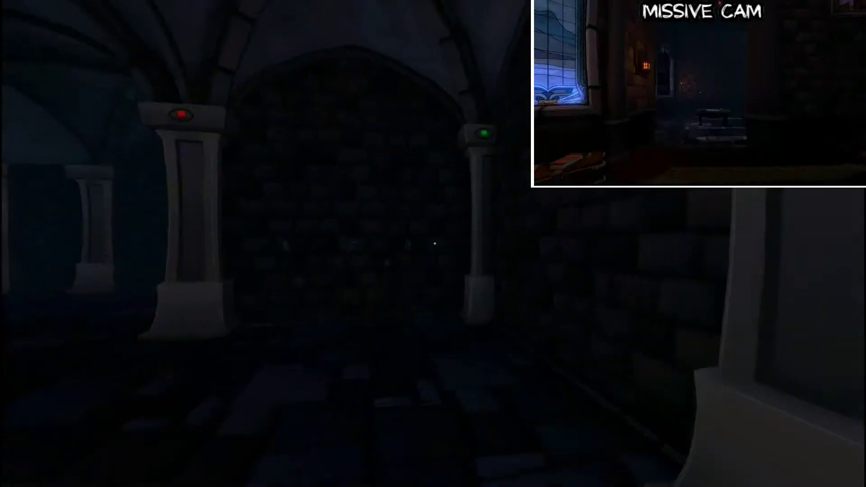
pyautogui.press('w')
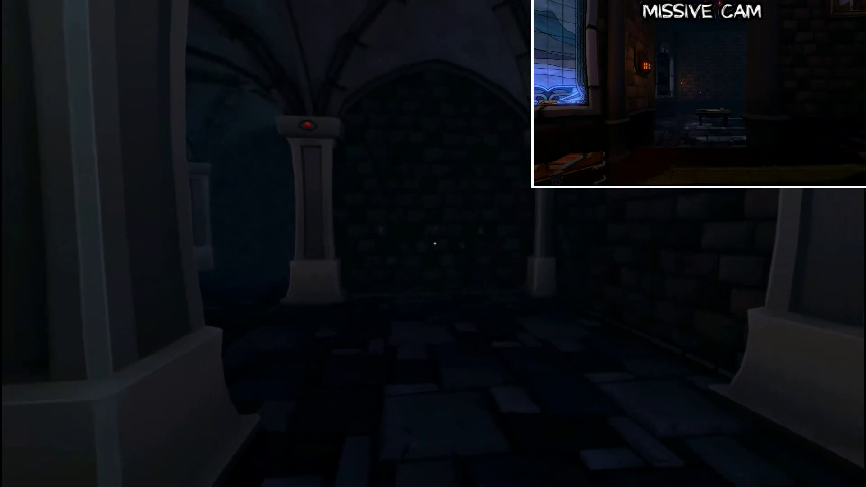
# Step: Walk to the bricked archway, look around the vaulted hall, then approach the rune wall
pyautogui.press('w')
pyautogui.press('w')
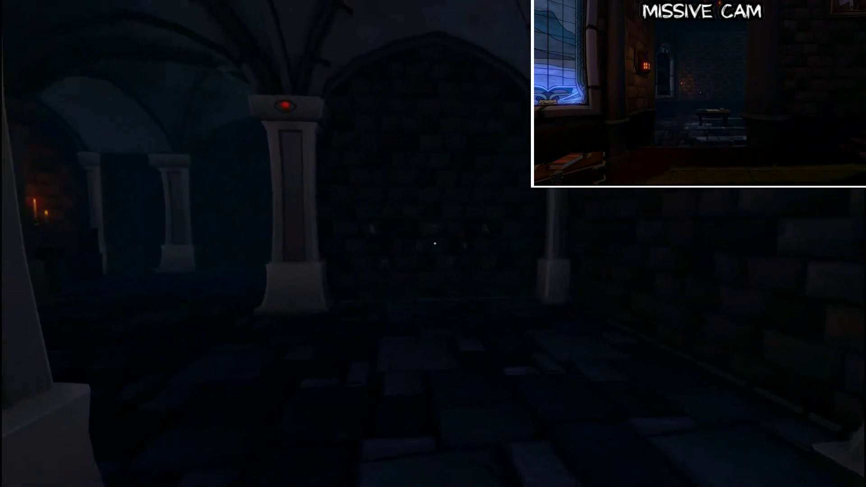
pyautogui.press('w')
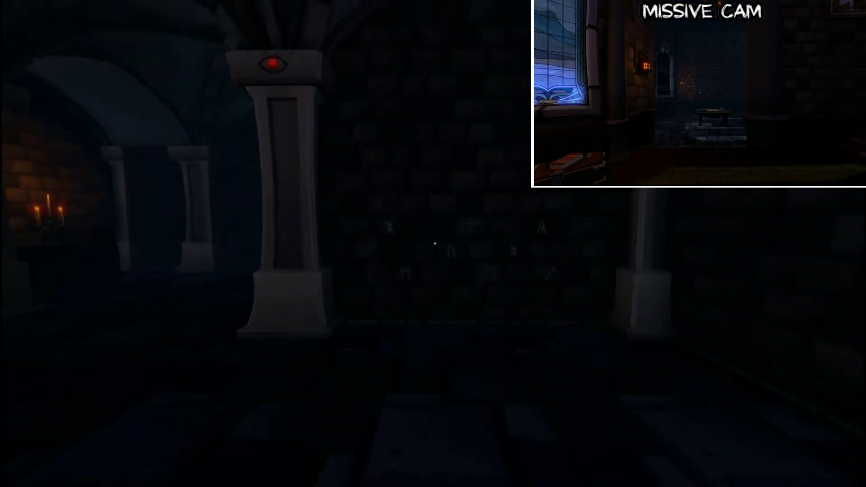
pyautogui.press('s')
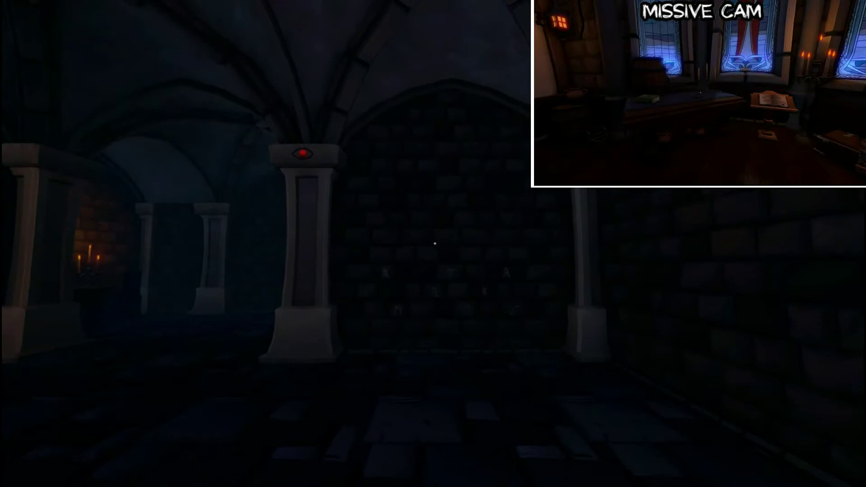
pyautogui.press('s')
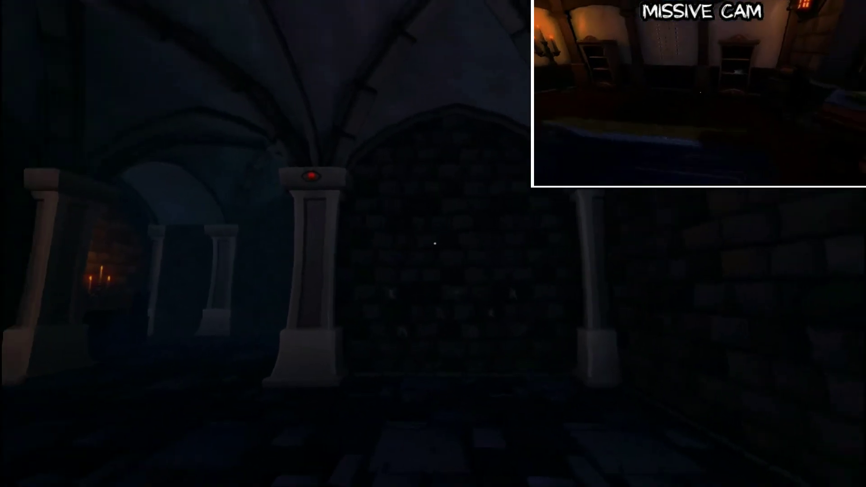
pyautogui.press('a')
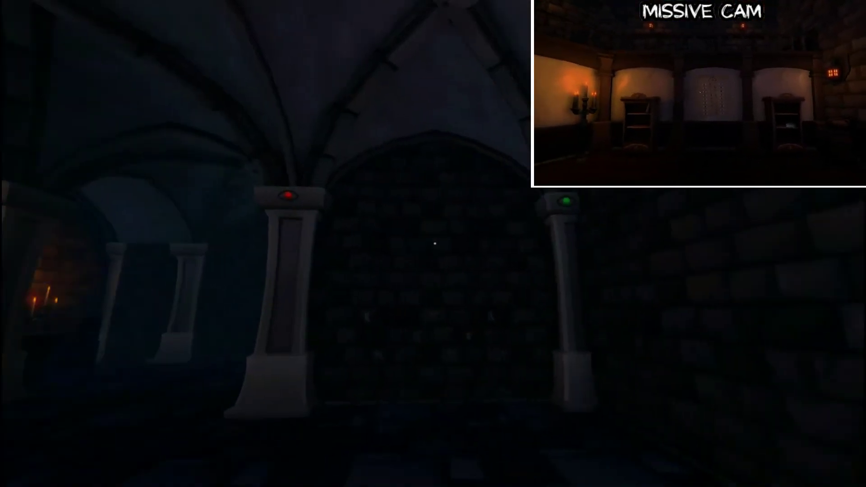
pyautogui.press('d')
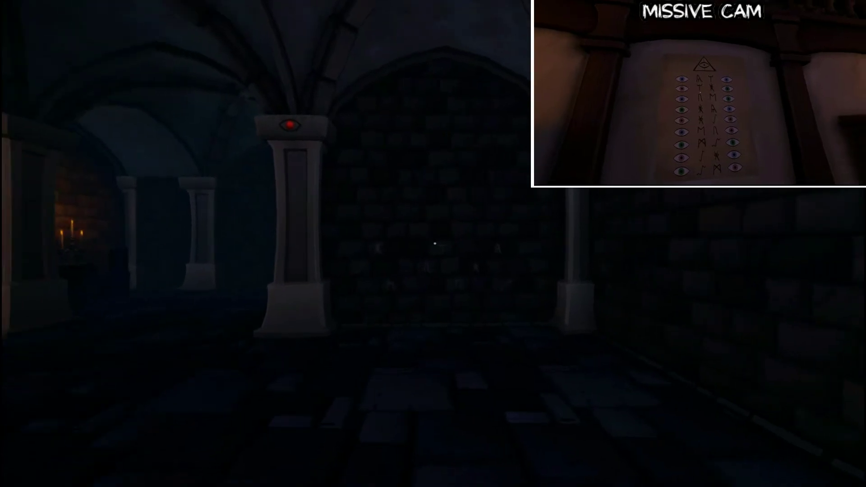
pyautogui.press('w')
pyautogui.press('w')
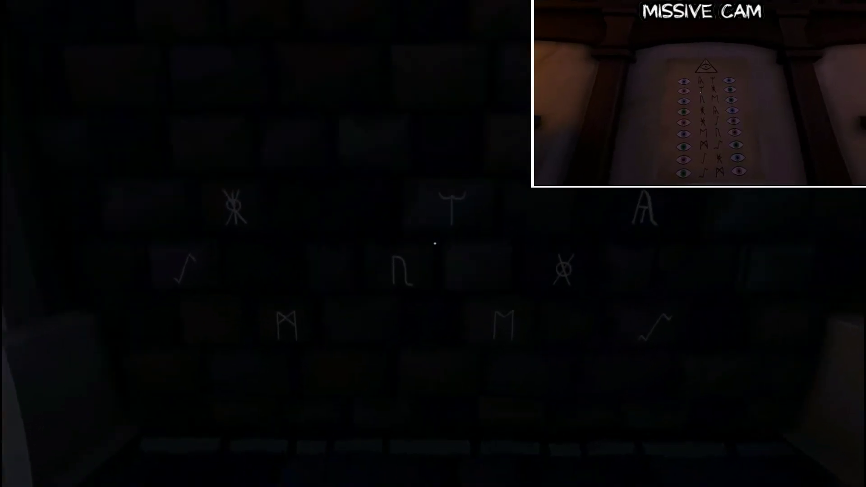
pyautogui.press('w')
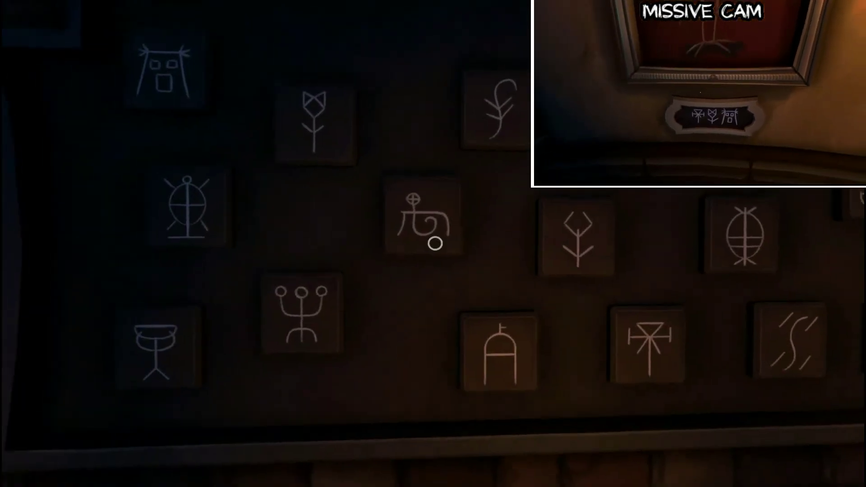
# Step: Fit the tulip tile into its wall slot, then take another symbol tile
pyautogui.click(435, 243)
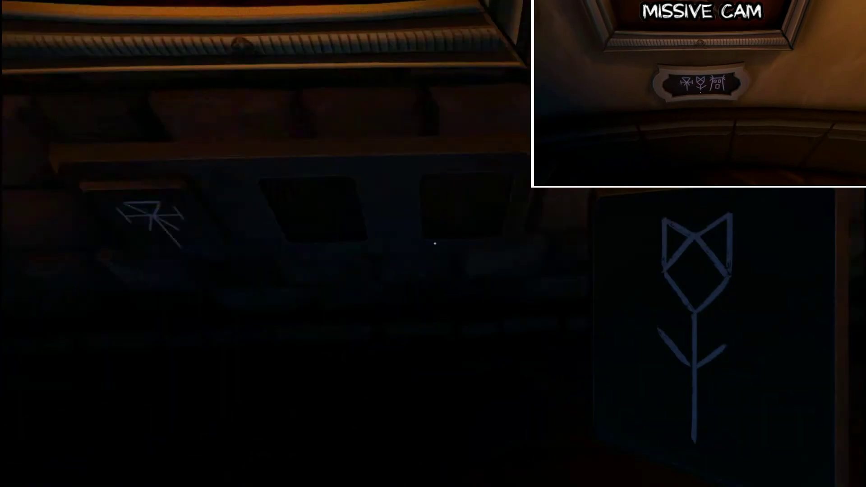
pyautogui.click(435, 244)
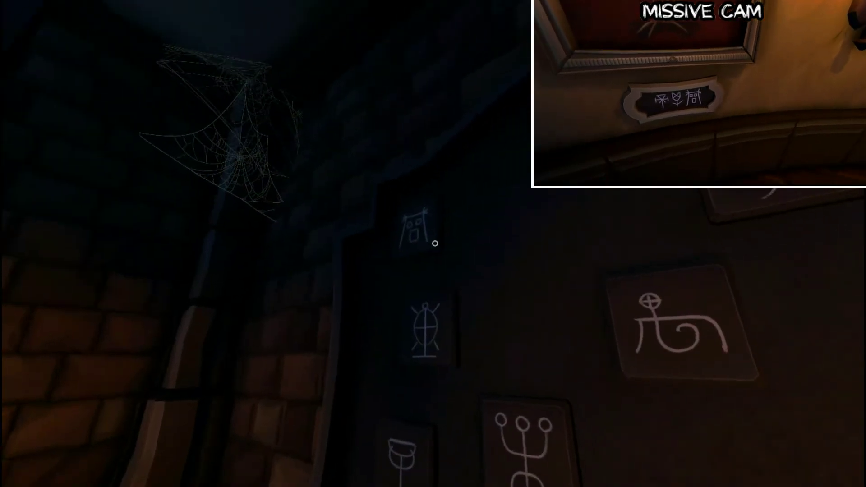
pyautogui.click(435, 243)
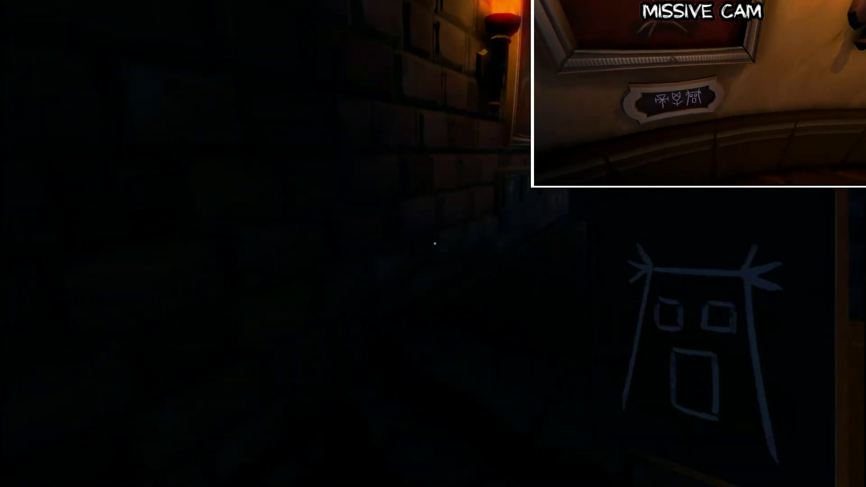